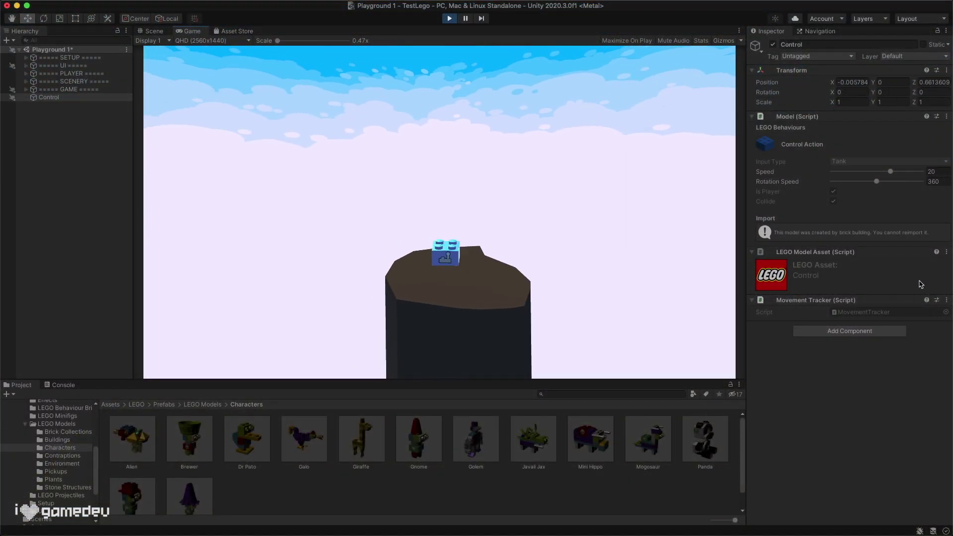
In Play mode, drive the Control brick off the pillar and back onto it.
key("Up")
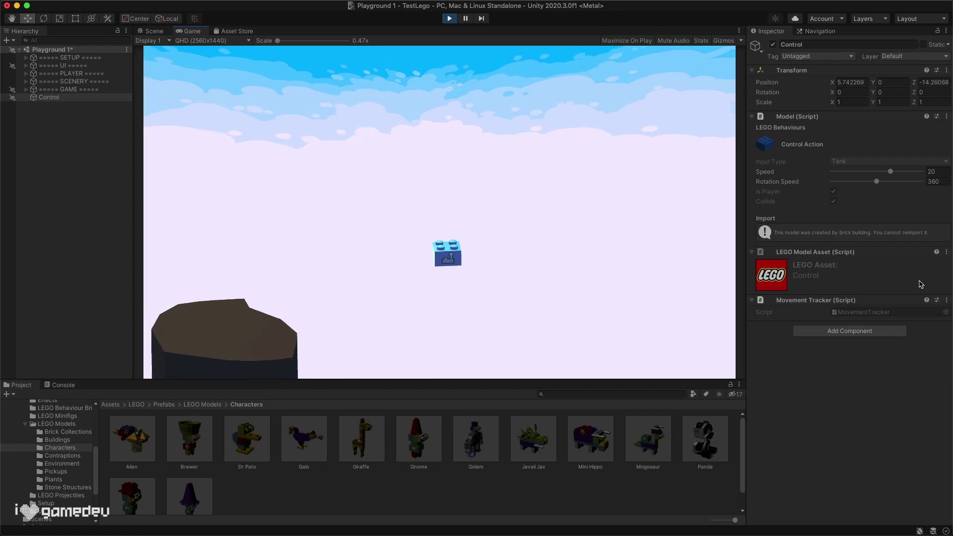
key("Down")
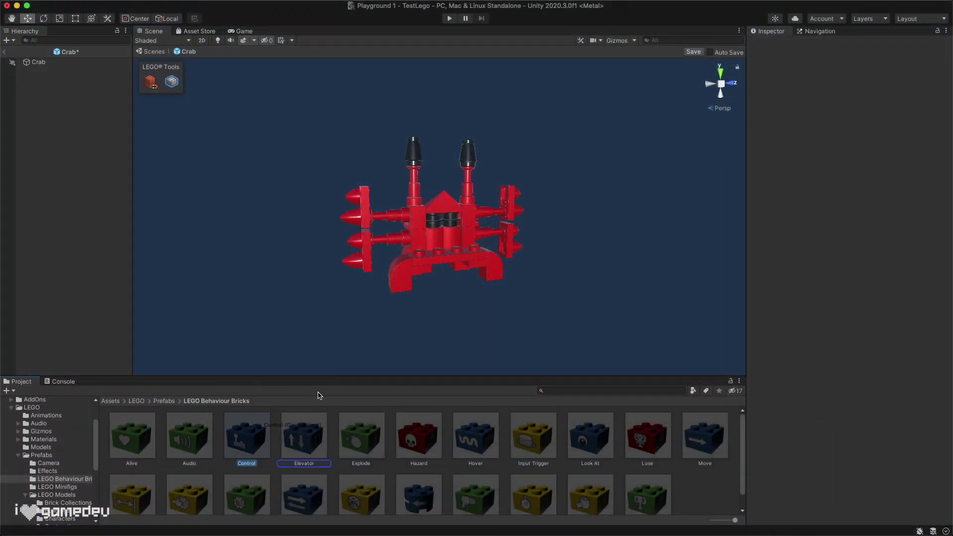
Undo the dropped Control brick and add a Control Action behaviour to the crab's red triangular brick.
left_click_drag(467, 278, 467, 262)
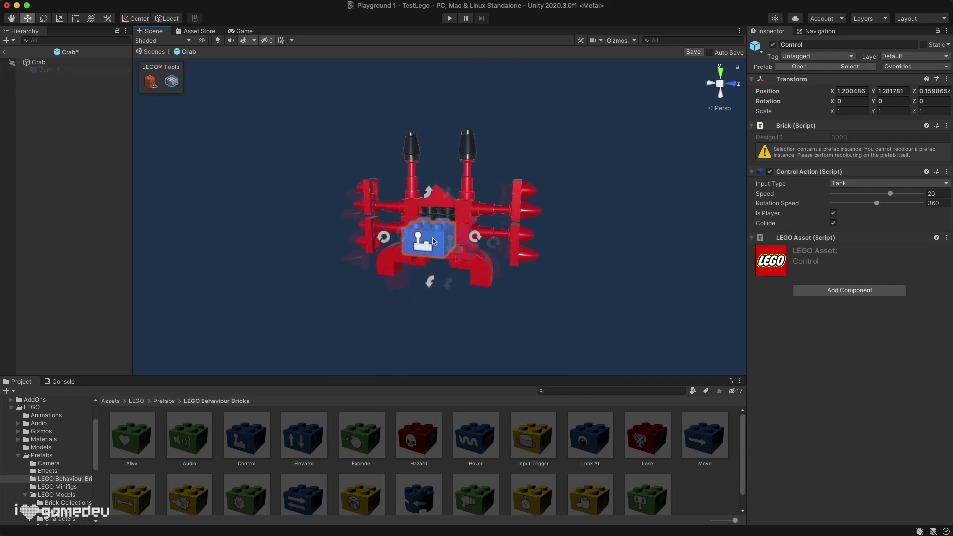
key("super+z")
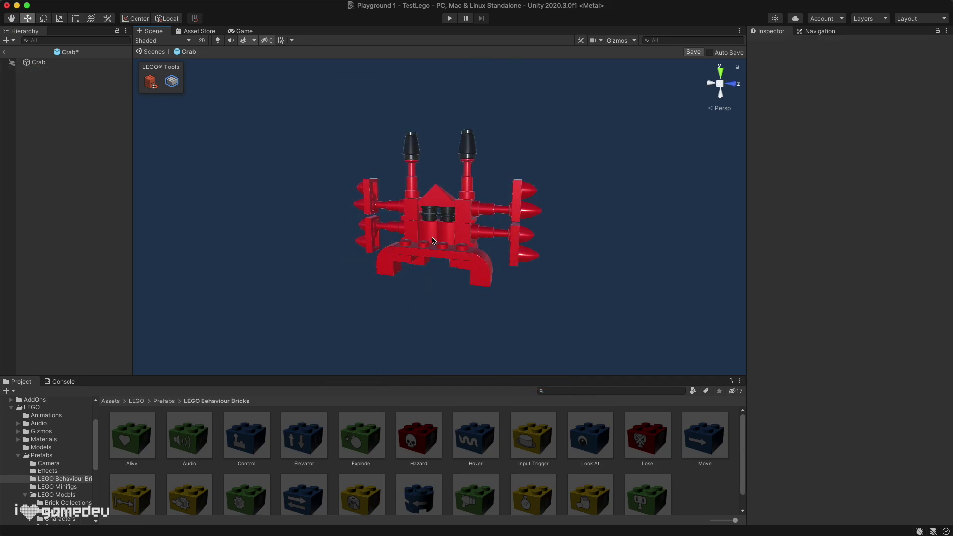
left_click(432, 191)
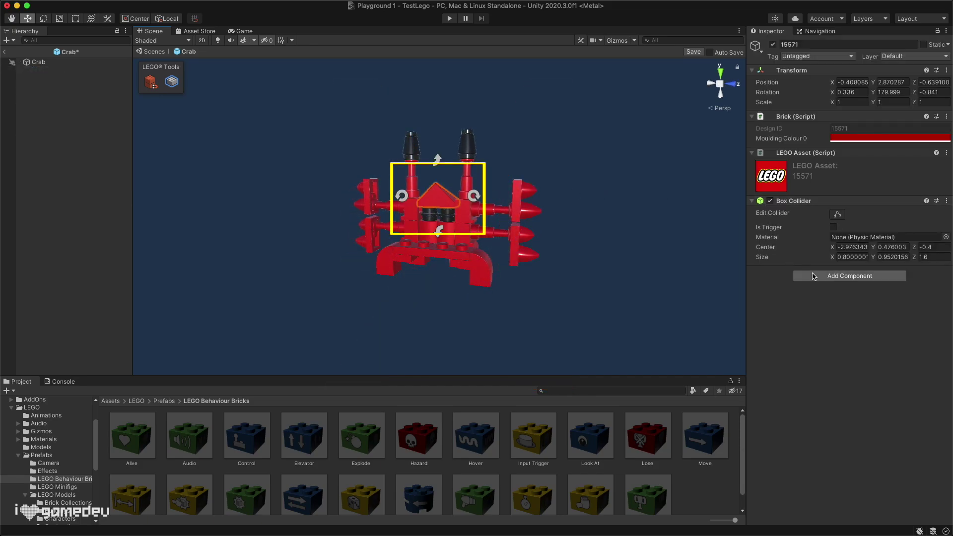
type("contgrol")
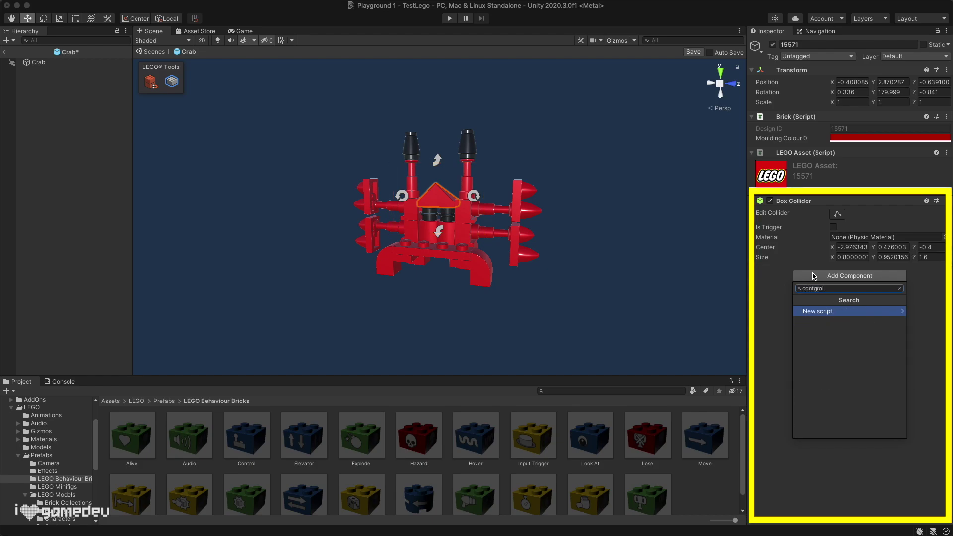
key("Return")
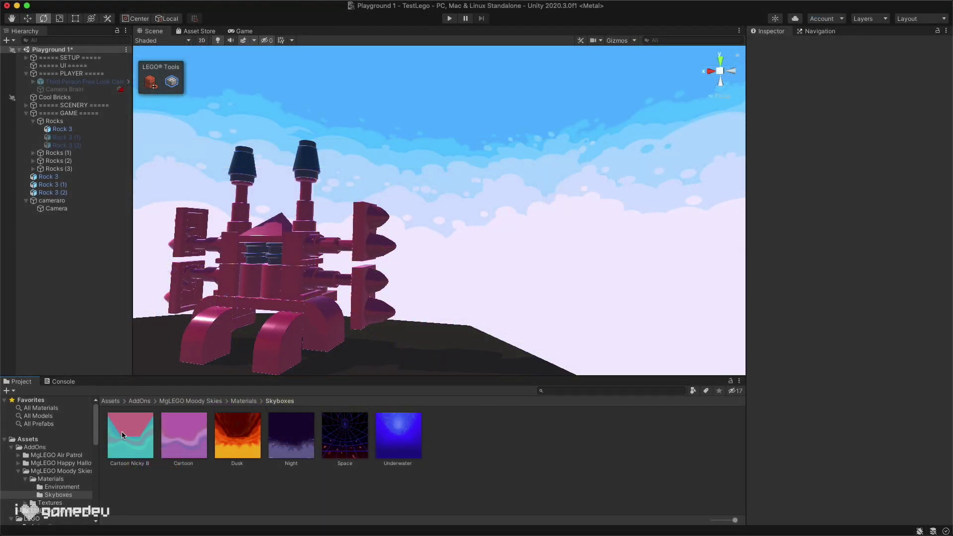
Try the Cartoon Nicky B, Cartoon, Dusk and Night skyboxes, ending on Underwater.
left_click_drag(130, 434, 556, 261)
left_click_drag(174, 448, 525, 285)
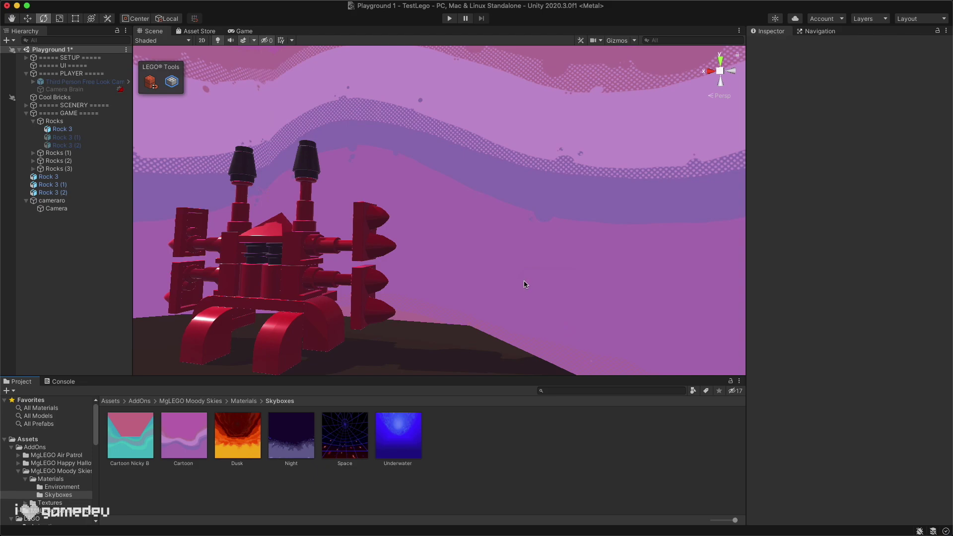
left_click_drag(243, 449, 474, 302)
left_click_drag(288, 447, 450, 328)
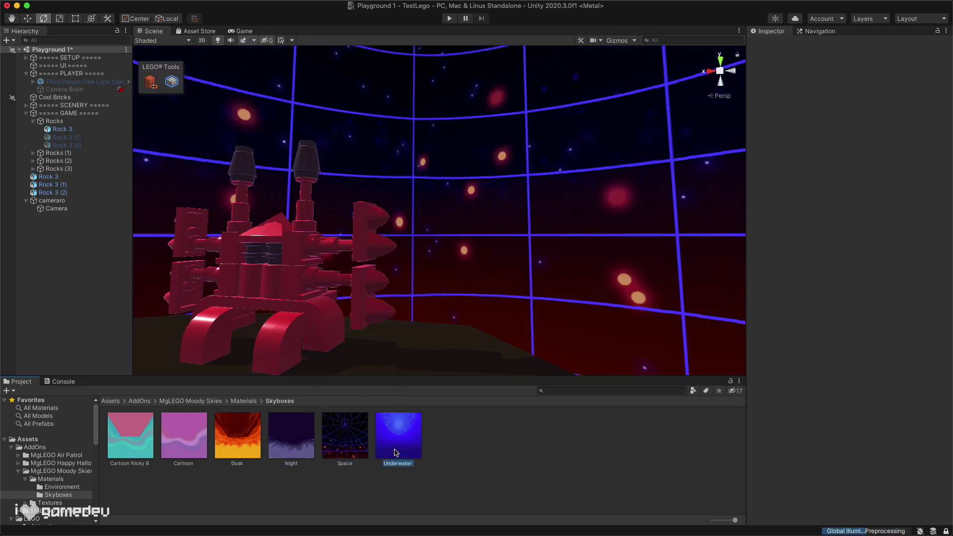
left_click_drag(396, 453, 496, 298)
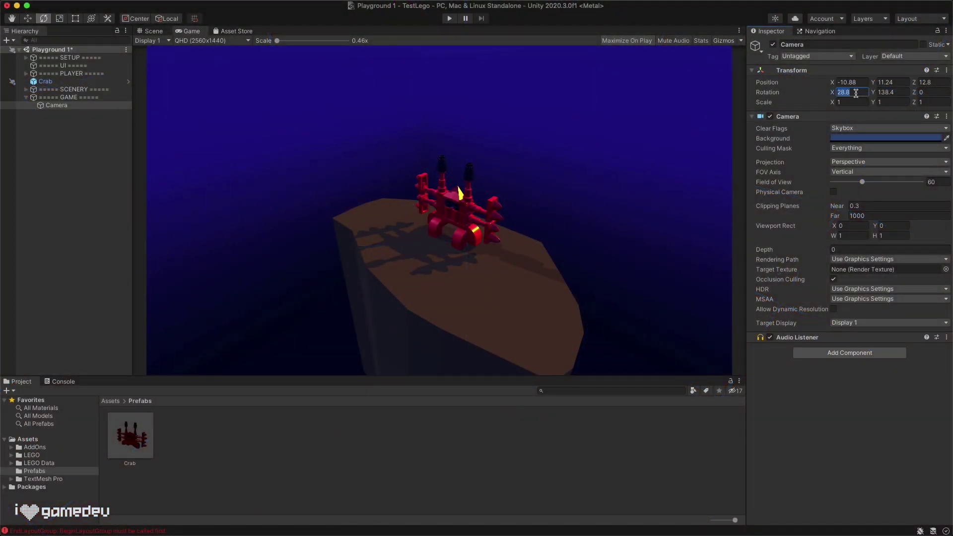
Zero the camera rotation and move the camera to X -7.5, Z -45.9.
type("0")
key("Tab")
type("0")
left_click(852, 82)
type("-7.5")
left_click(933, 82)
type("-45.9")
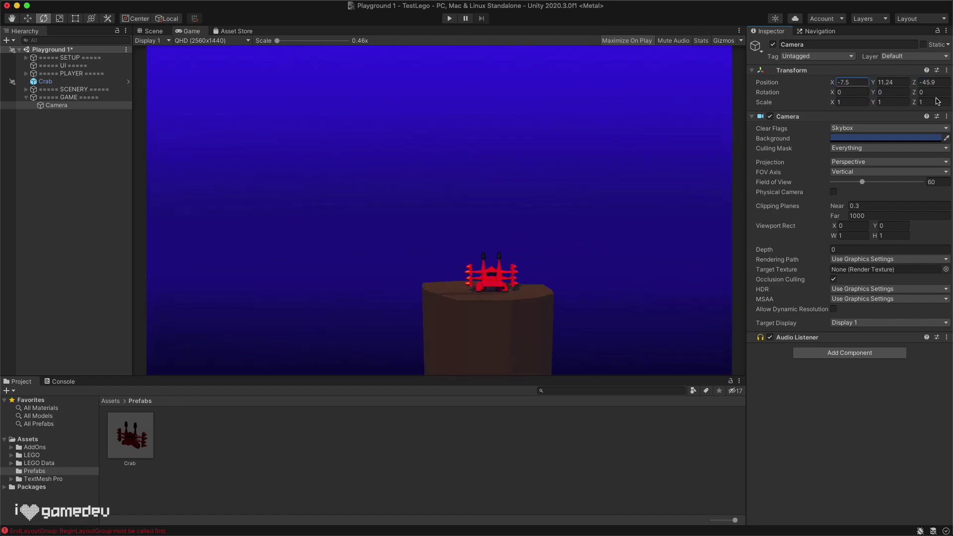
left_click(933, 81)
key("BackSpace")
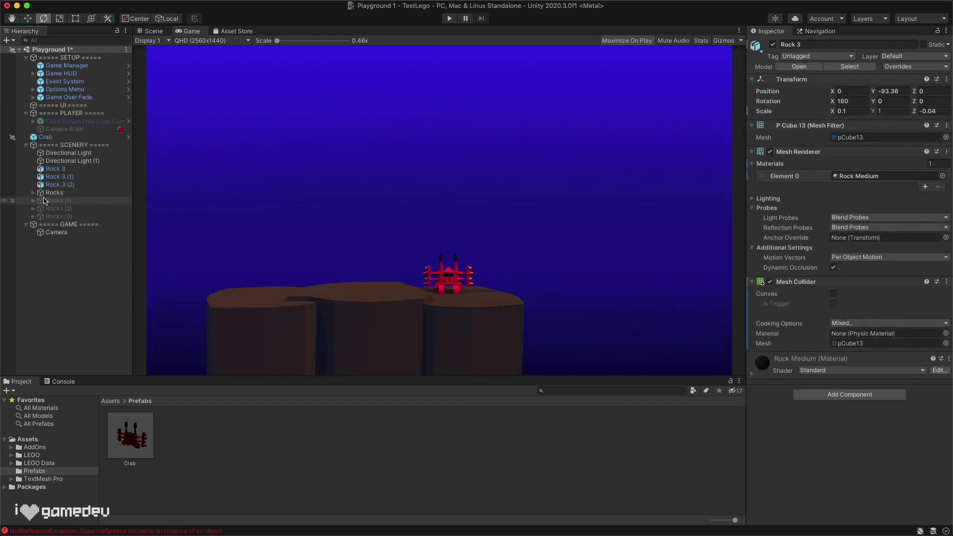
Switch on the Rocks (1) group and widen the camera's field of view to 75.
left_click(46, 200)
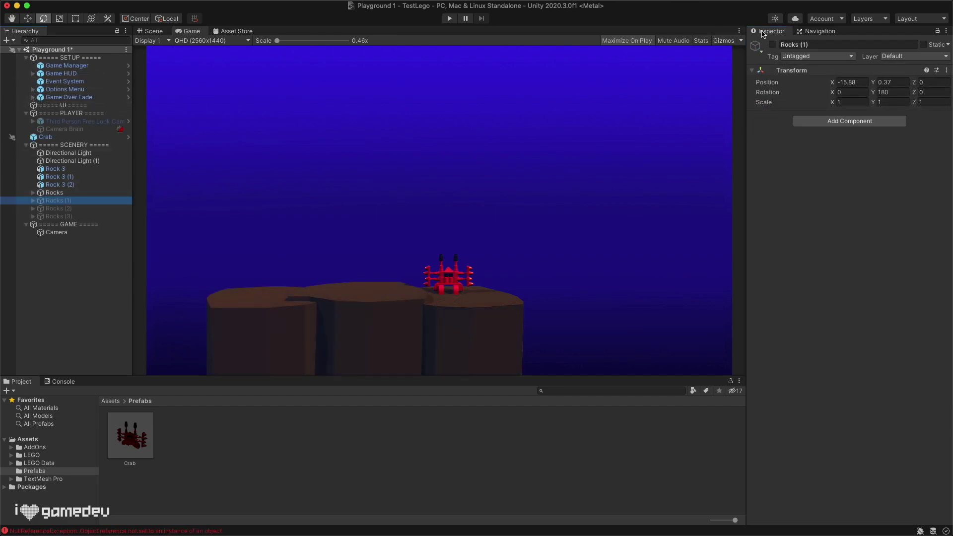
left_click(772, 44)
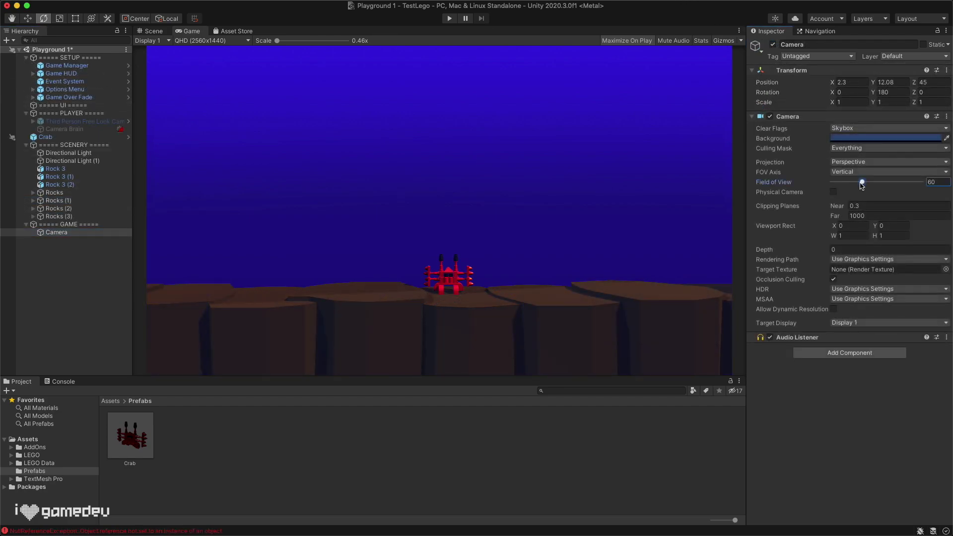
left_click_drag(861, 182, 863, 184)
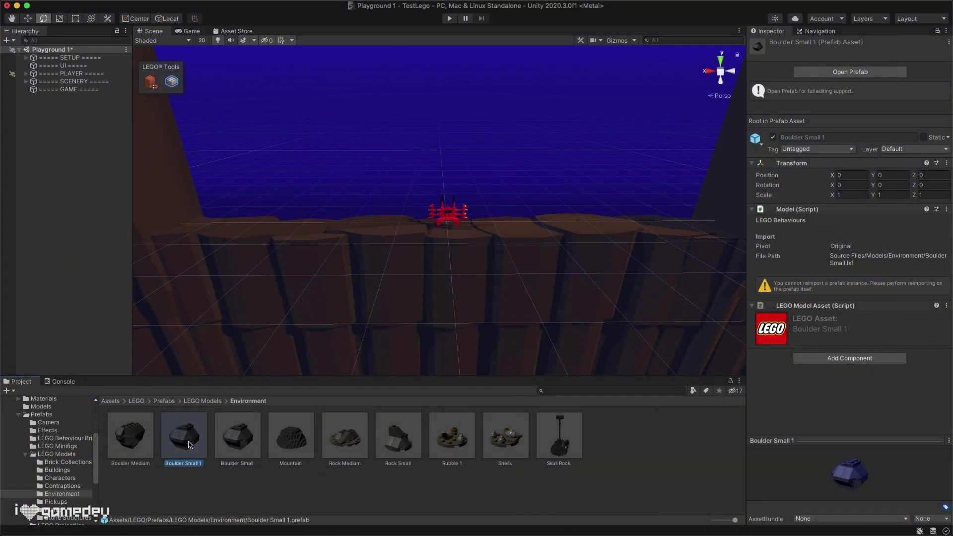
Rename Boulder Small 1 to EGGS and colour it pink.
left_click(192, 464)
key("Return")
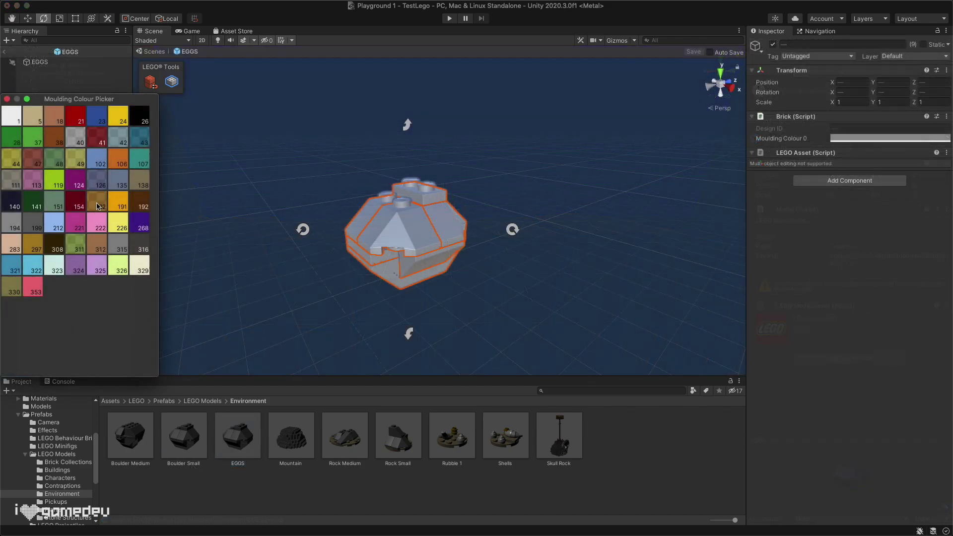
left_click(33, 182)
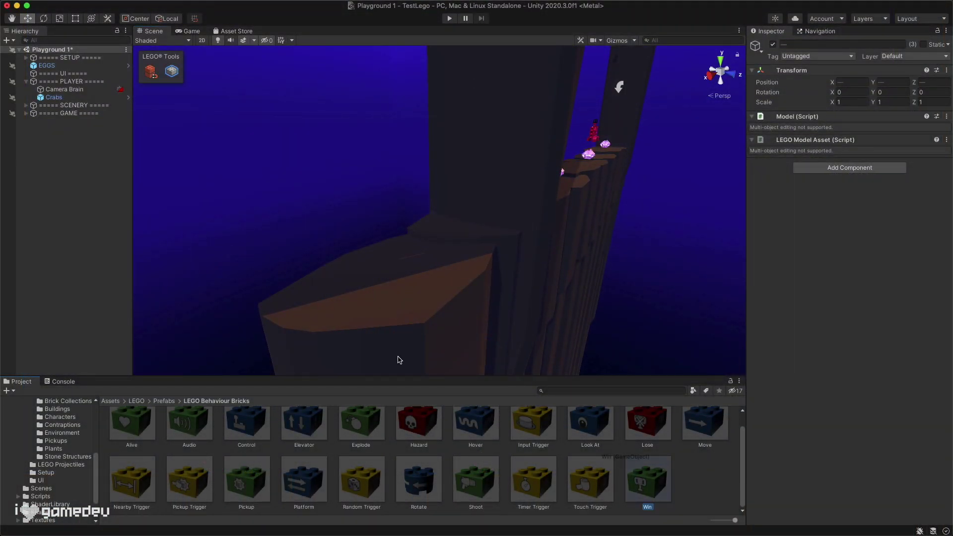
Add a Win brick and a Timer Trigger set to 120 seconds, then start the game.
left_click_drag(400, 359, 377, 278)
left_click_drag(533, 478, 373, 276)
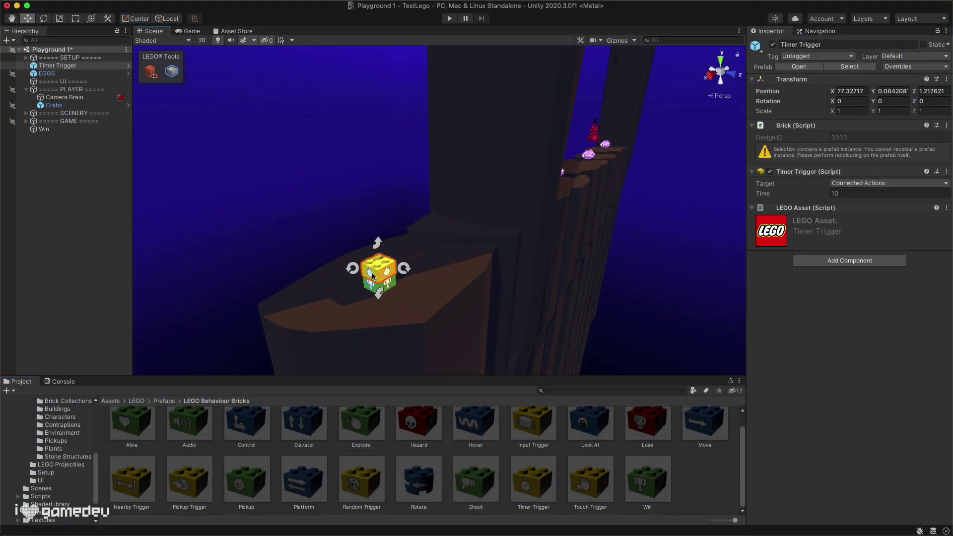
left_click(869, 193)
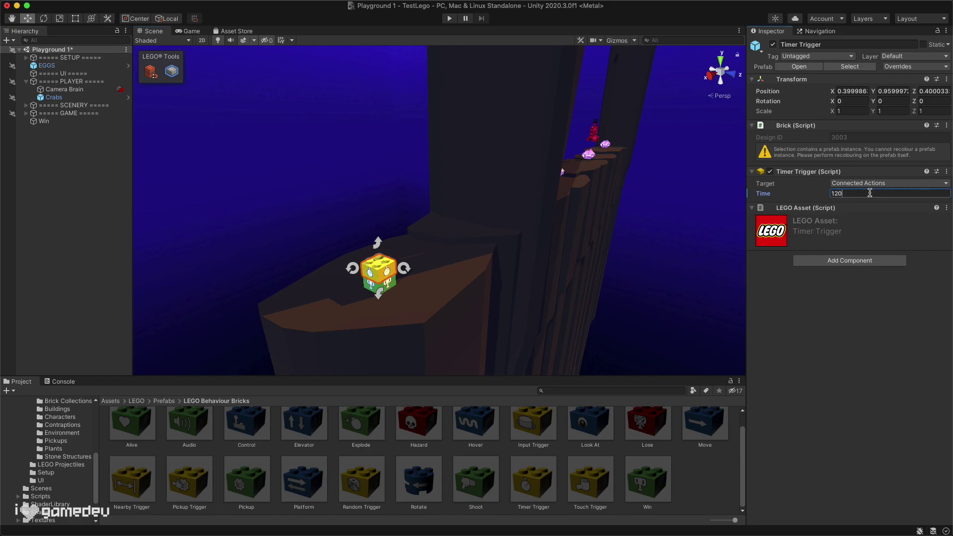
type("120")
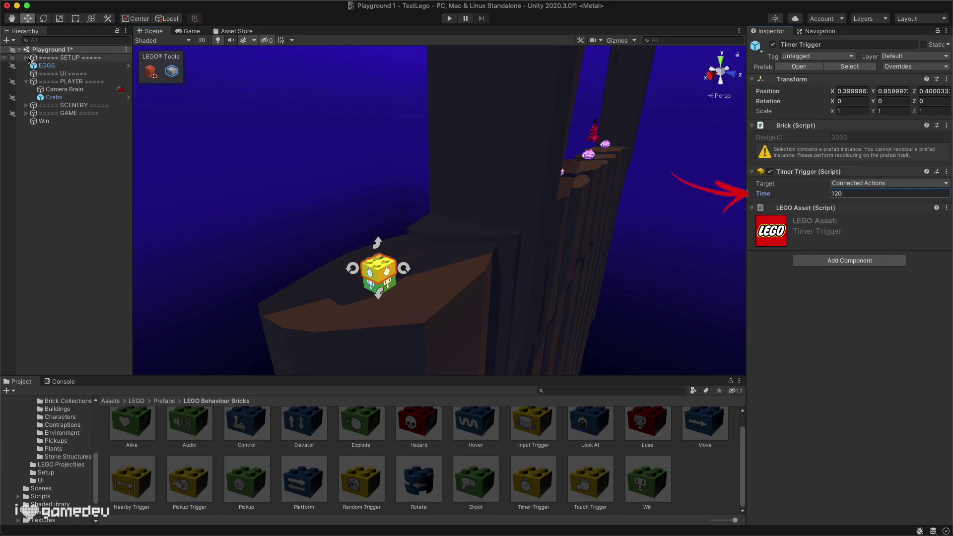
left_click(449, 19)
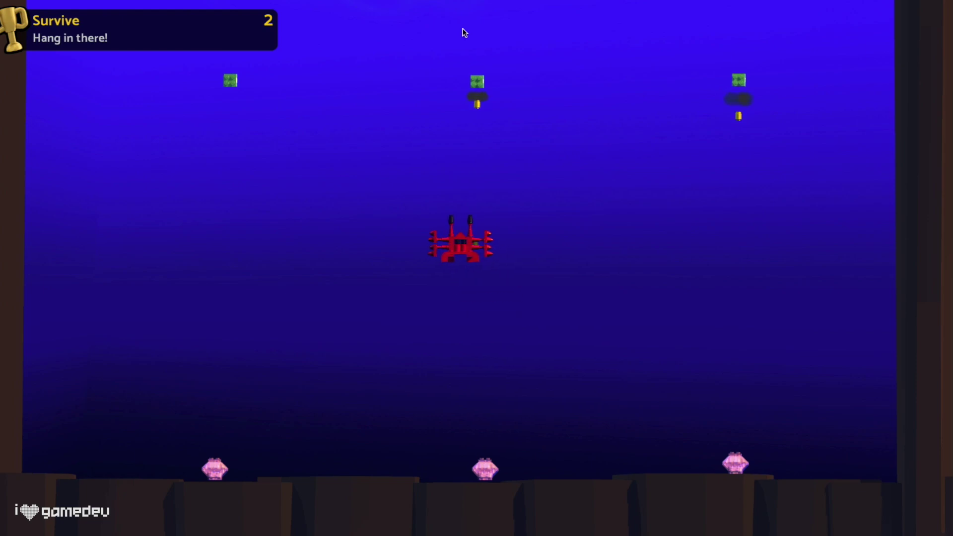
Steer the crab's platform left, right, up and down across the cavern with the arrow keys.
key("Right")
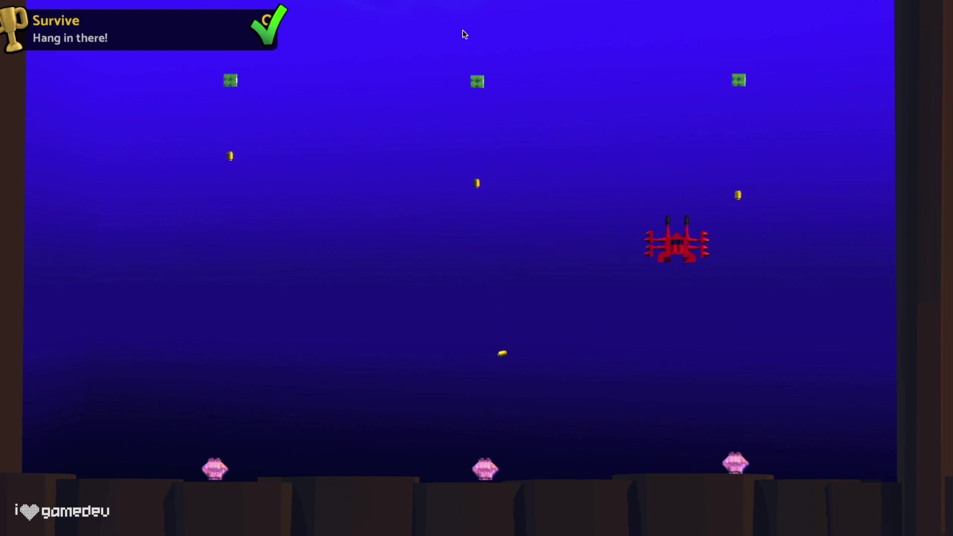
key("Left")
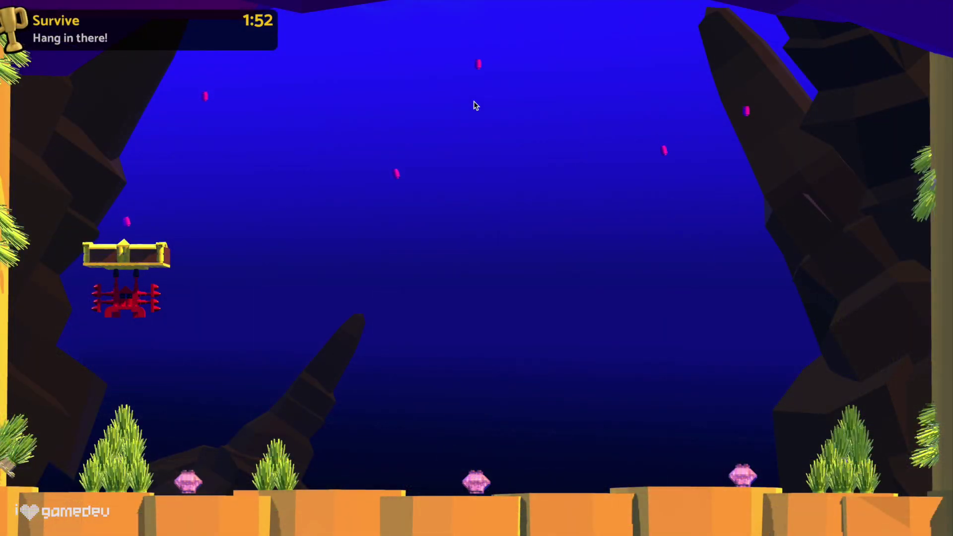
key("Right")
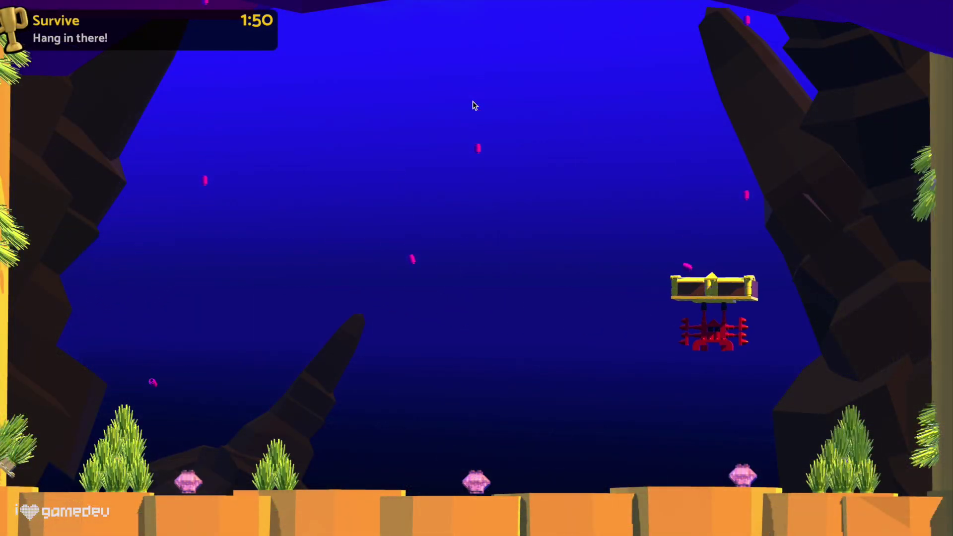
key("Up")
key("Left")
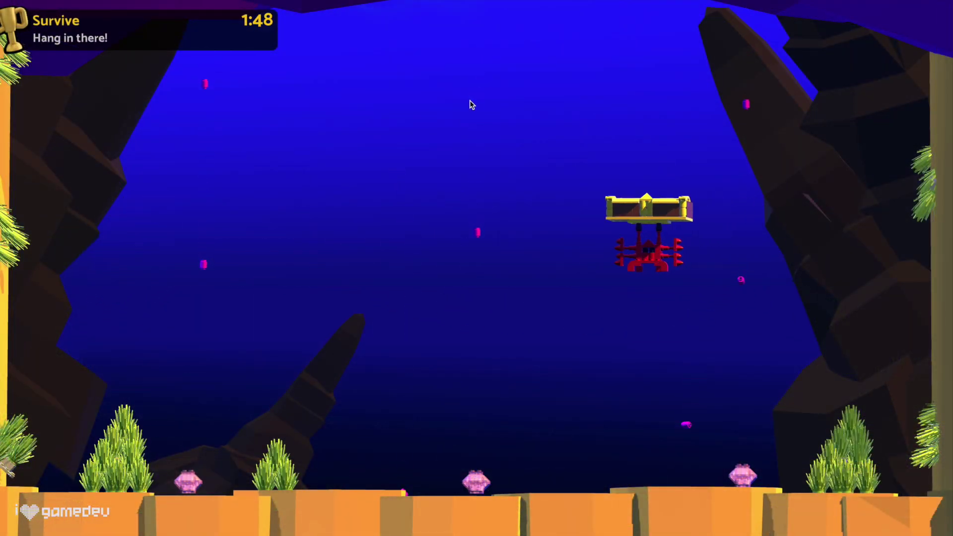
key("Left")
key("Down")
key("Right")
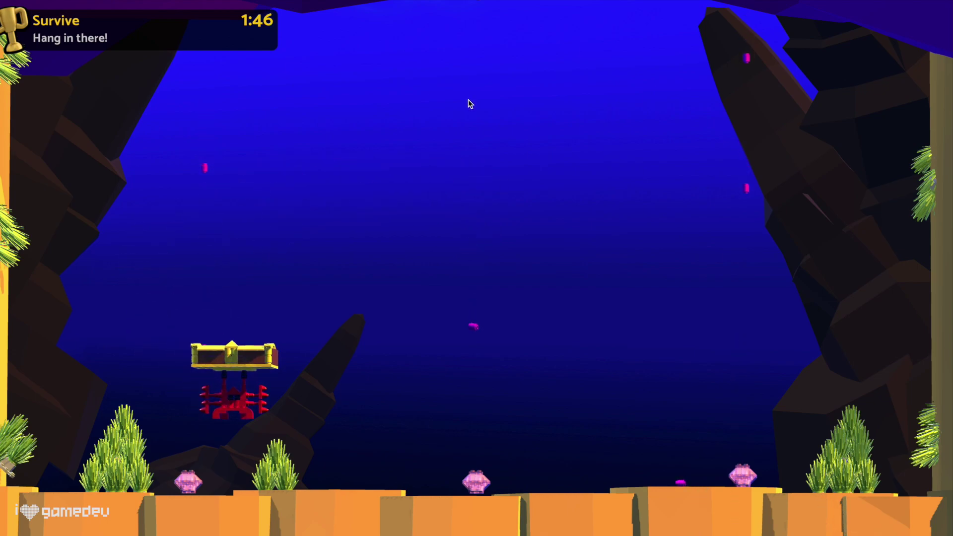
key("Up")
key("Left")
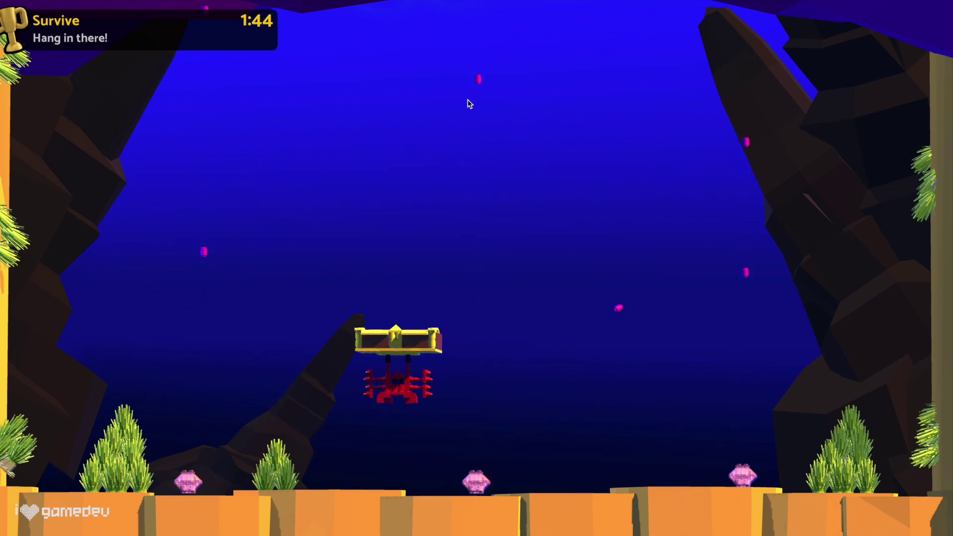
key("Right")
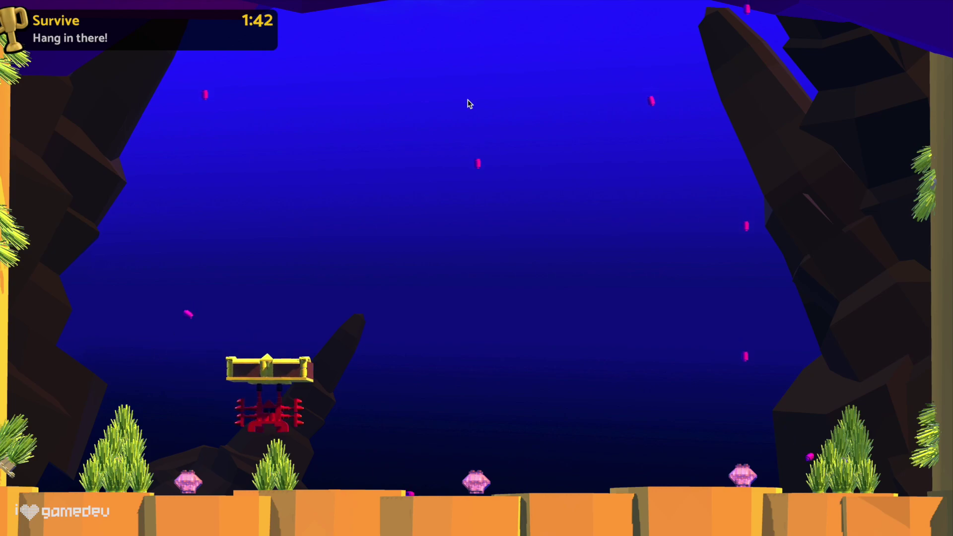
key("Right")
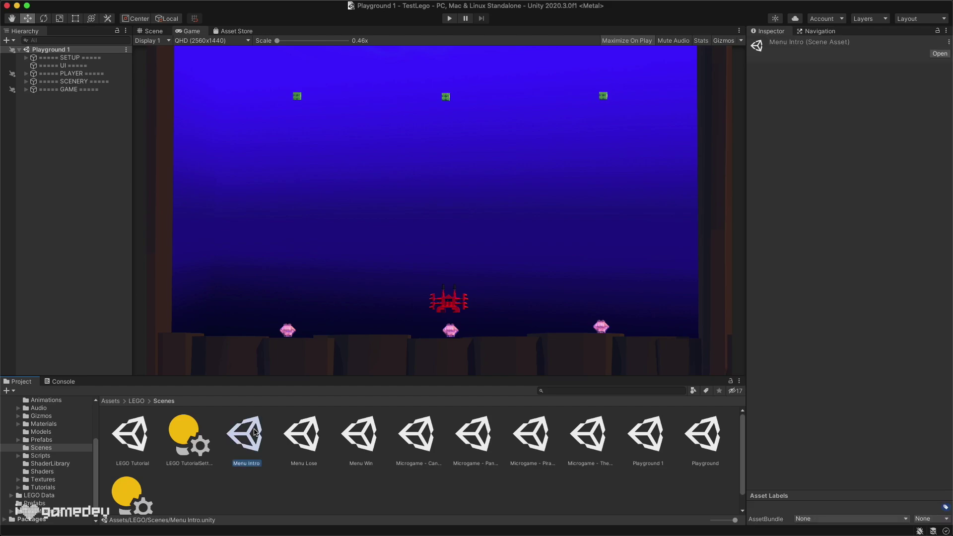
Open the Menu Win and Menu Lose scenes and retype the Play Button's Scene Name, starting with 'Pla'.
double_click(360, 437)
double_click(304, 437)
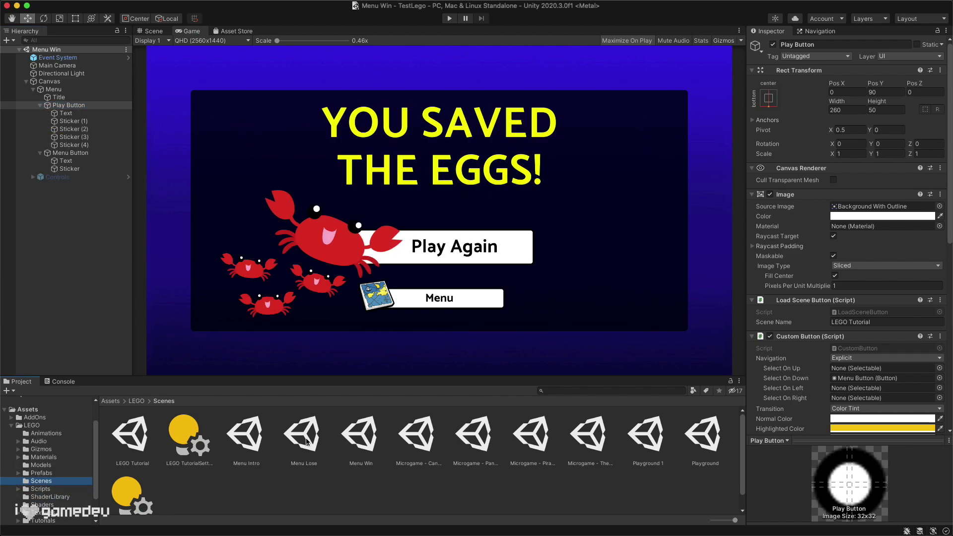
left_click(886, 325)
type("Pla")
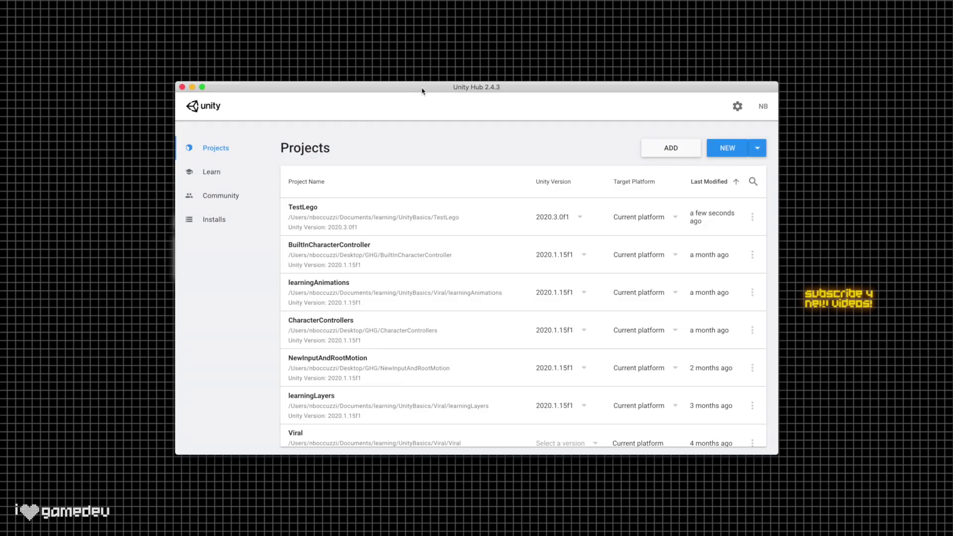
Check 2020.3.0f1's modules in Installs, confirming WebGL Build Support is installed and leaving Mac Build Support unticked.
left_click(238, 219)
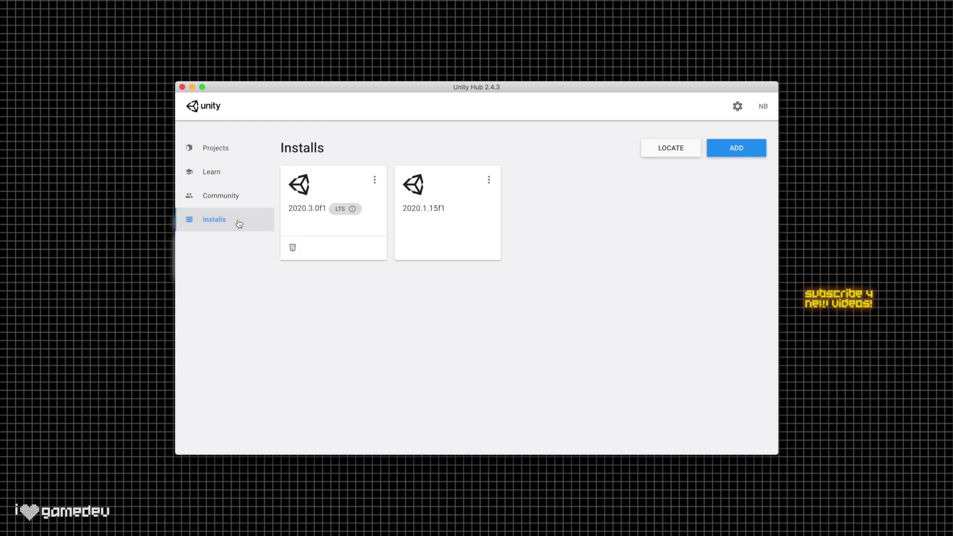
left_click(374, 183)
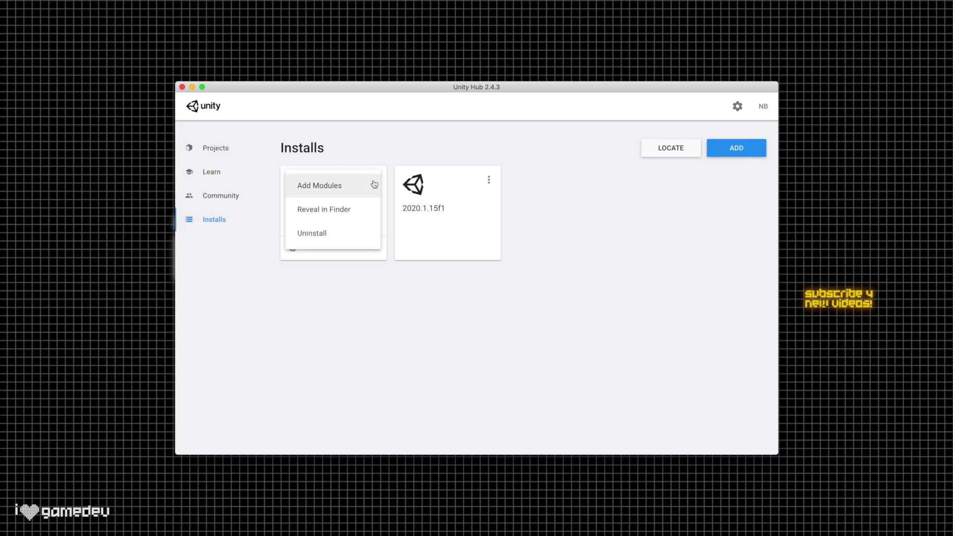
left_click(337, 186)
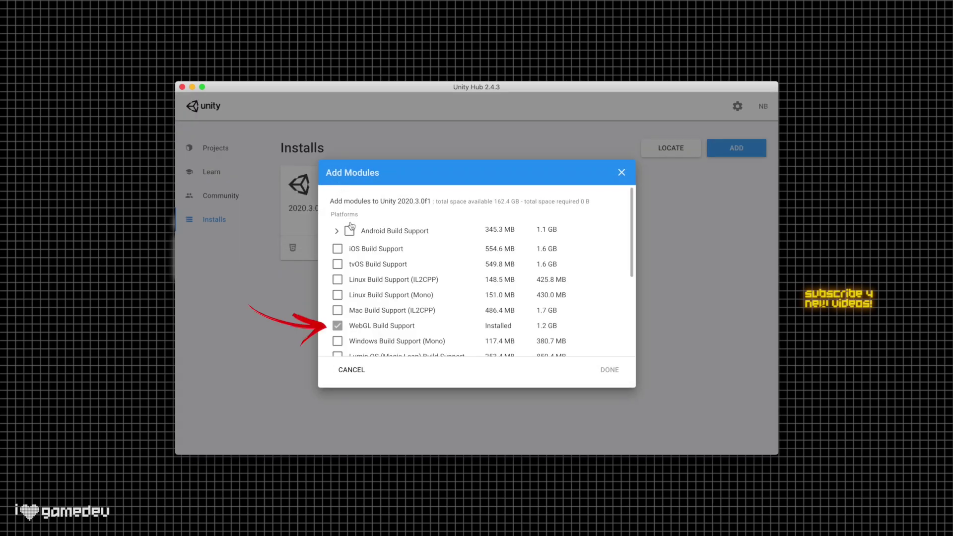
left_click(338, 310)
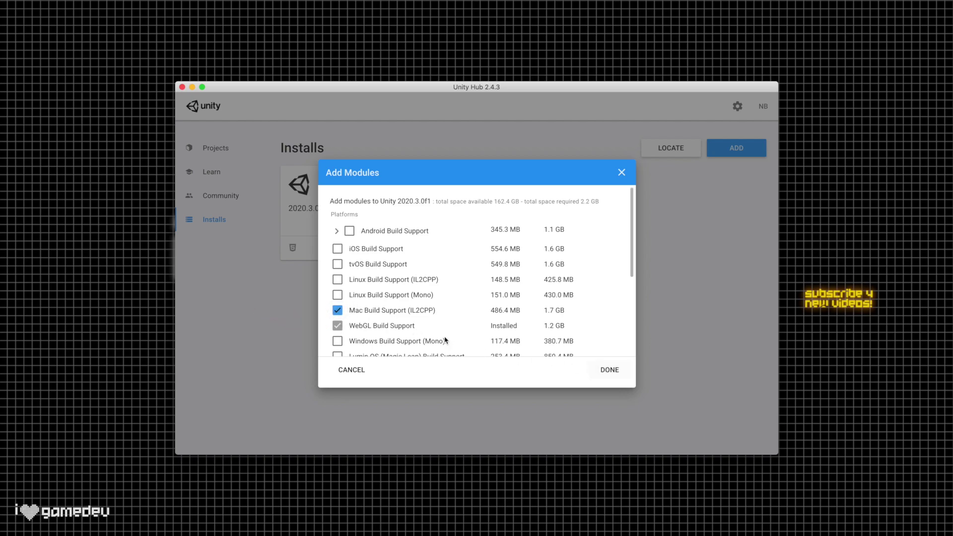
left_click(337, 310)
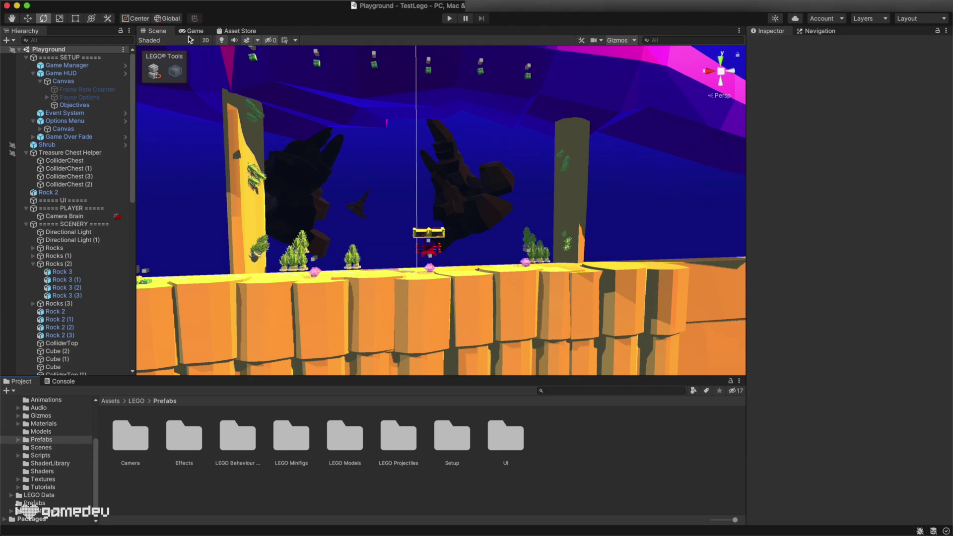
In Build Settings, add the open Playground scene and remove LEGO Tutorial from the build.
mouse_move(133, 3)
left_click(61, 6)
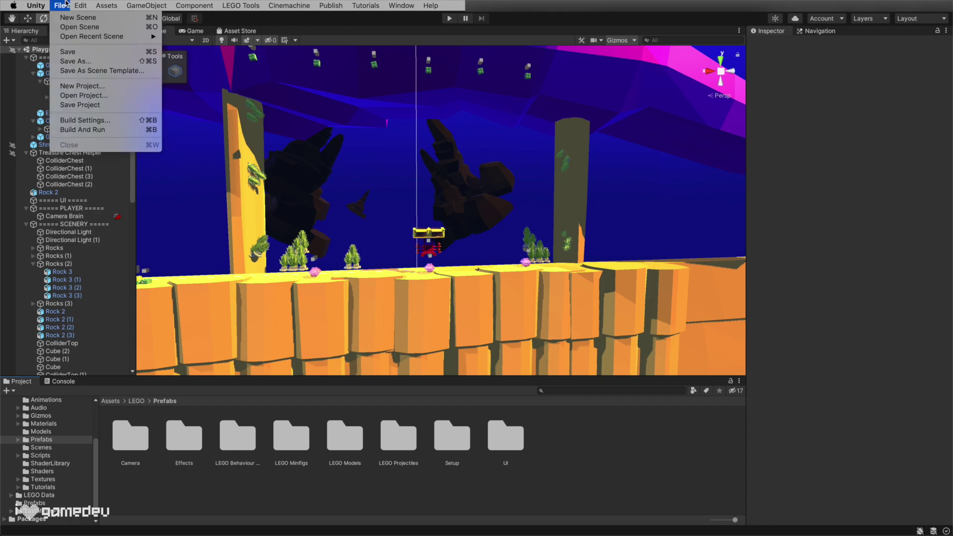
left_click(73, 120)
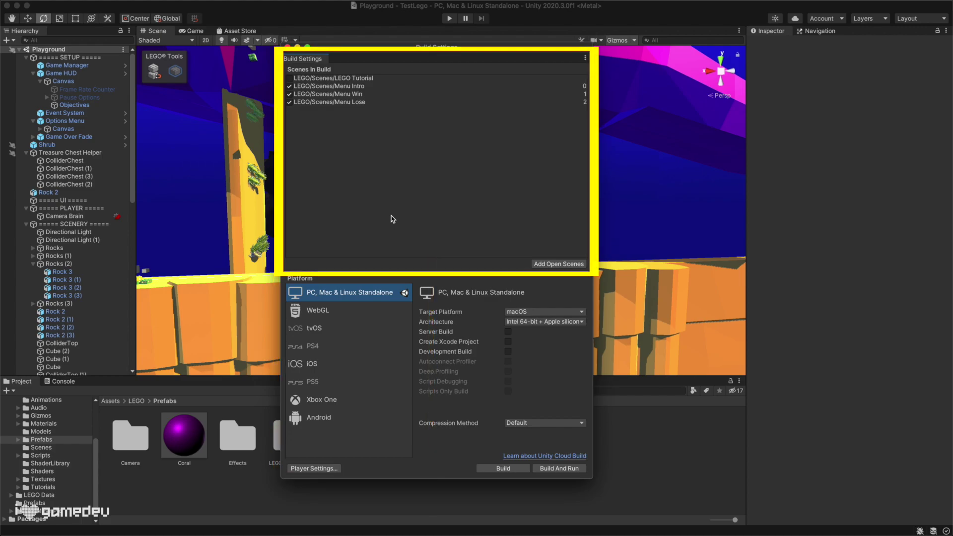
left_click_drag(440, 49, 700, 44)
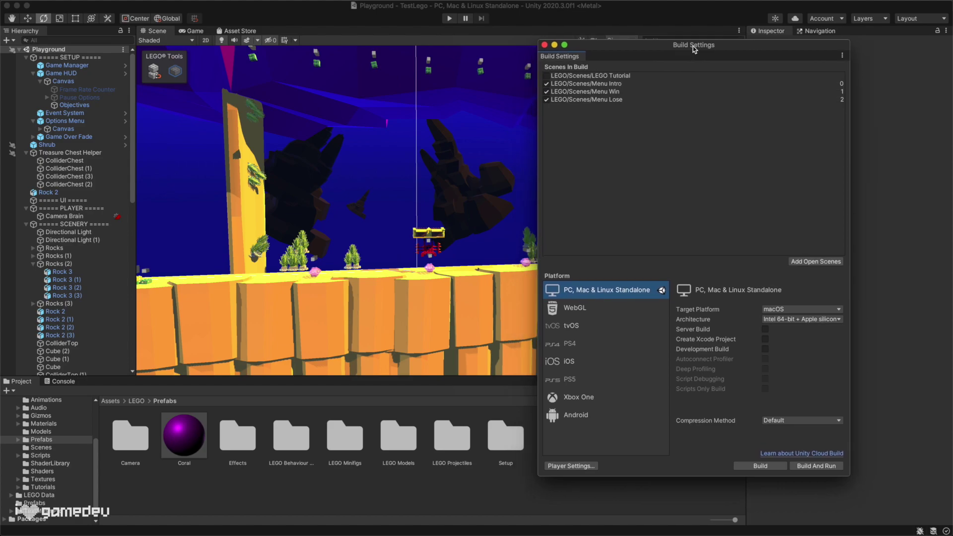
left_click(821, 259)
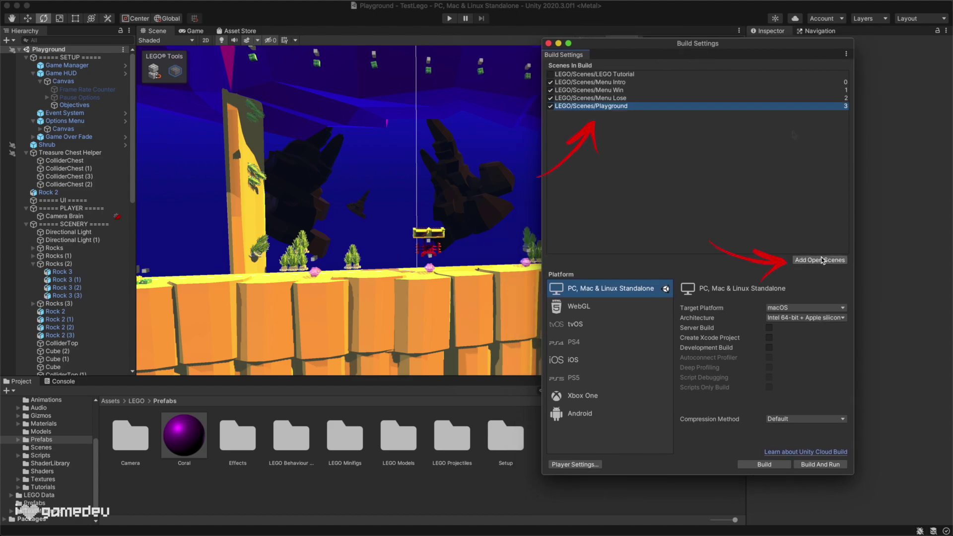
right_click(763, 75)
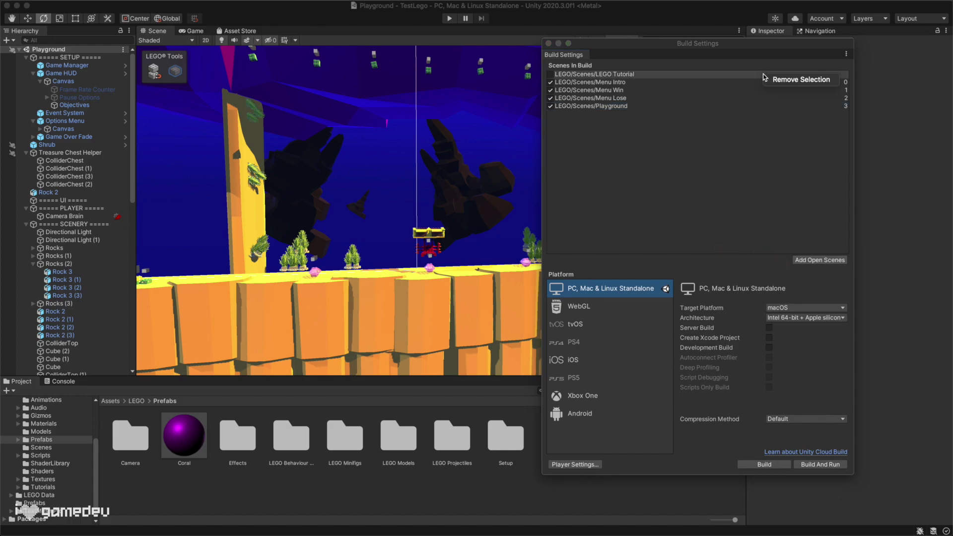
left_click(781, 79)
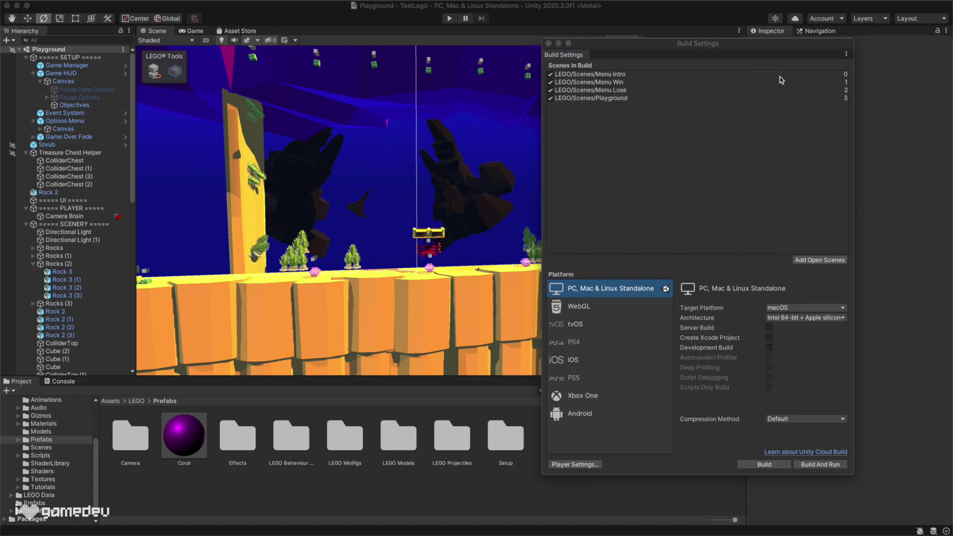
Switch the platform to WebGL, build, and test the crab moving left and right in the browser.
left_click(625, 304)
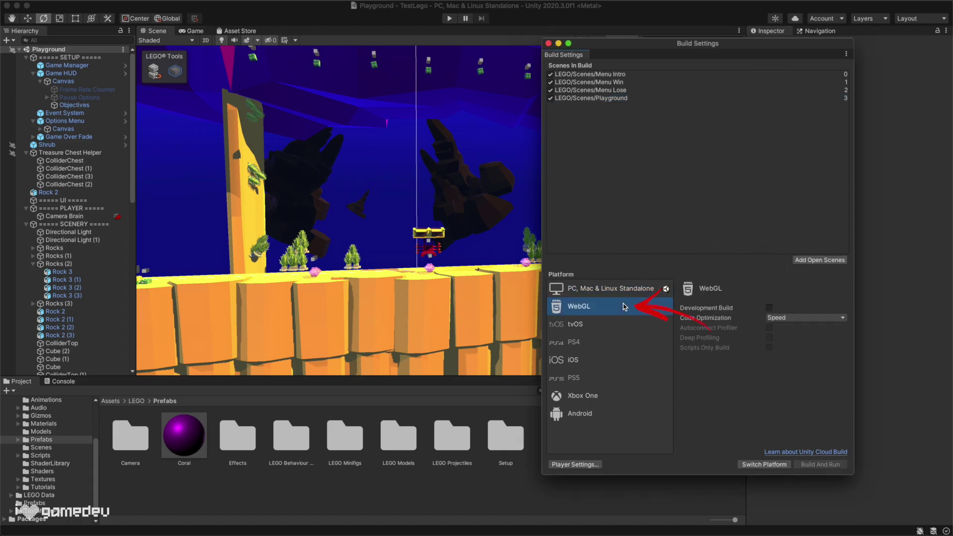
left_click(753, 463)
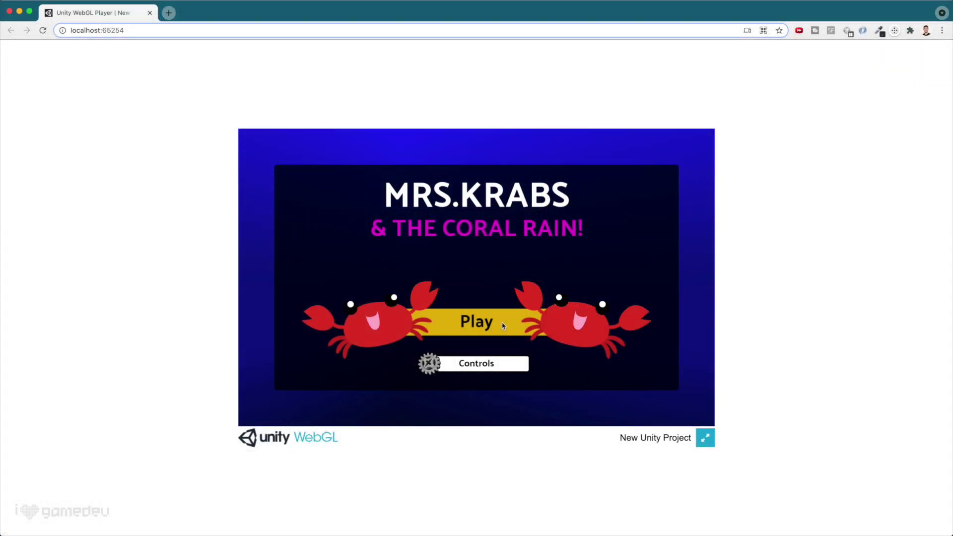
left_click(476, 322)
key("Left")
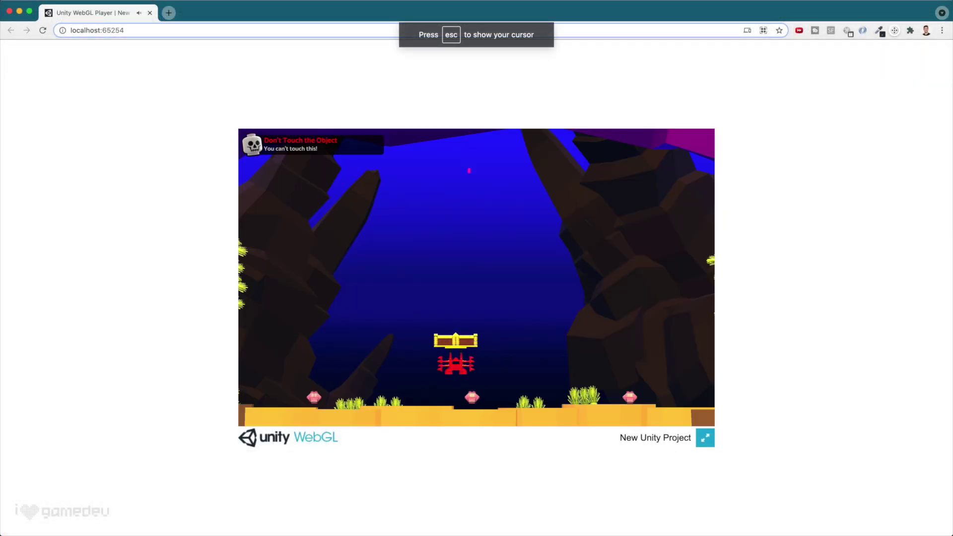
key("Right")
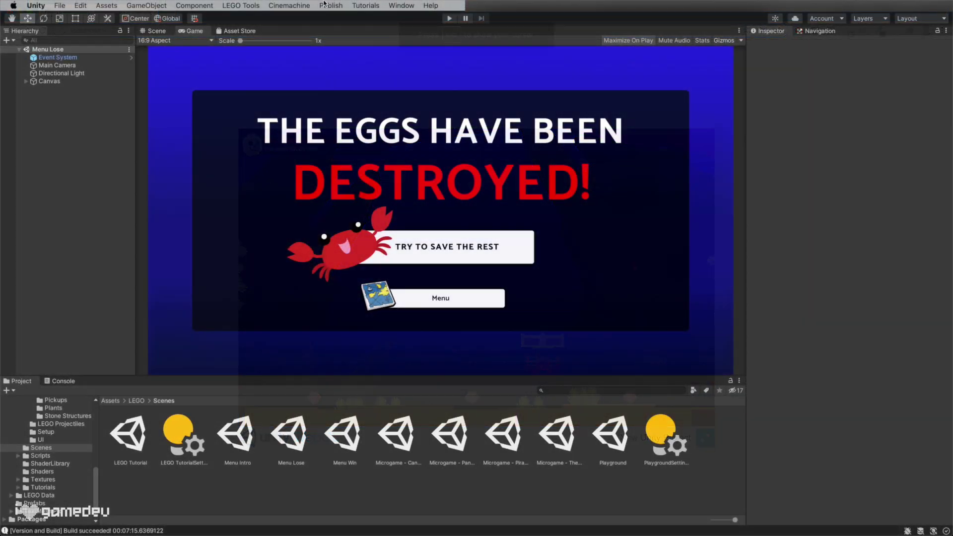
Publish the MrsKrabs WebGL build to Unity Play via Publish > WebGL Project.
left_click(331, 6)
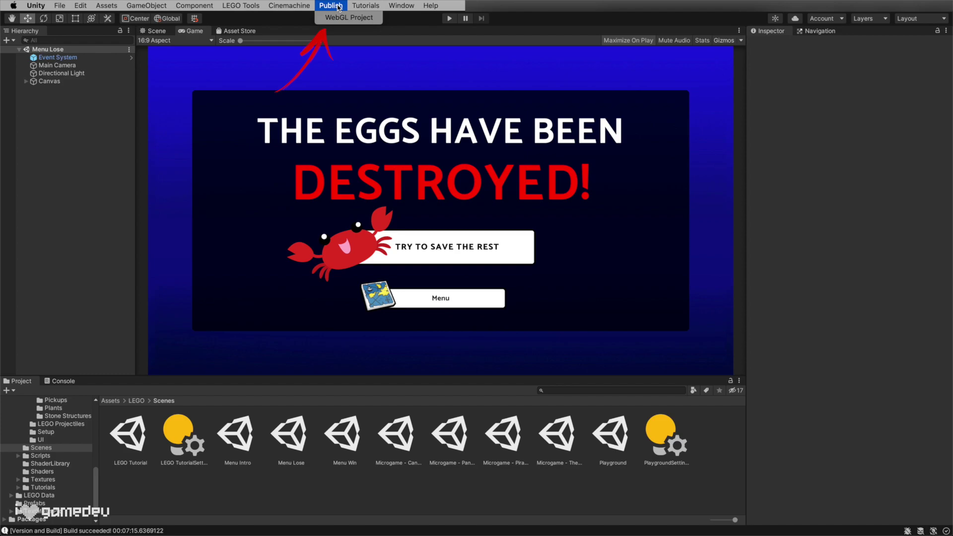
left_click(349, 17)
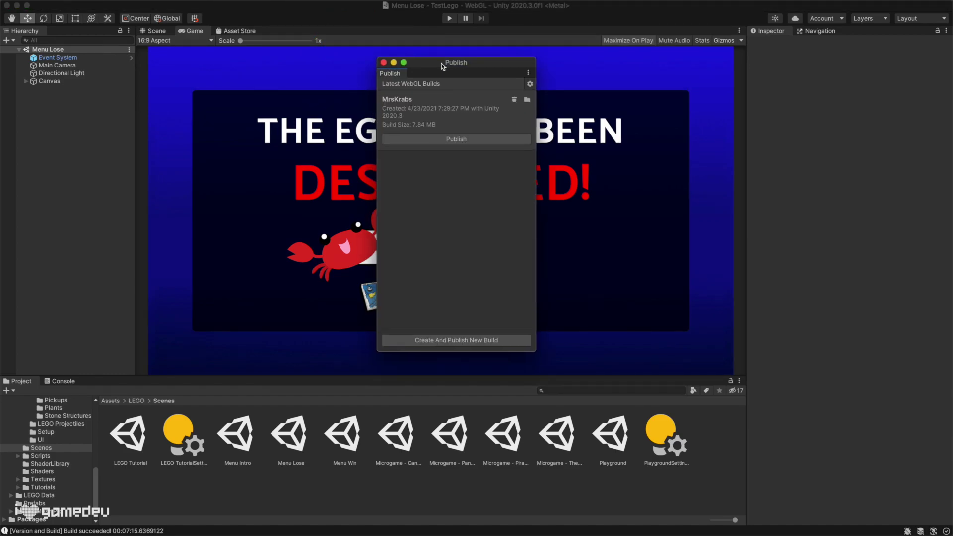
left_click_drag(443, 66, 441, 64)
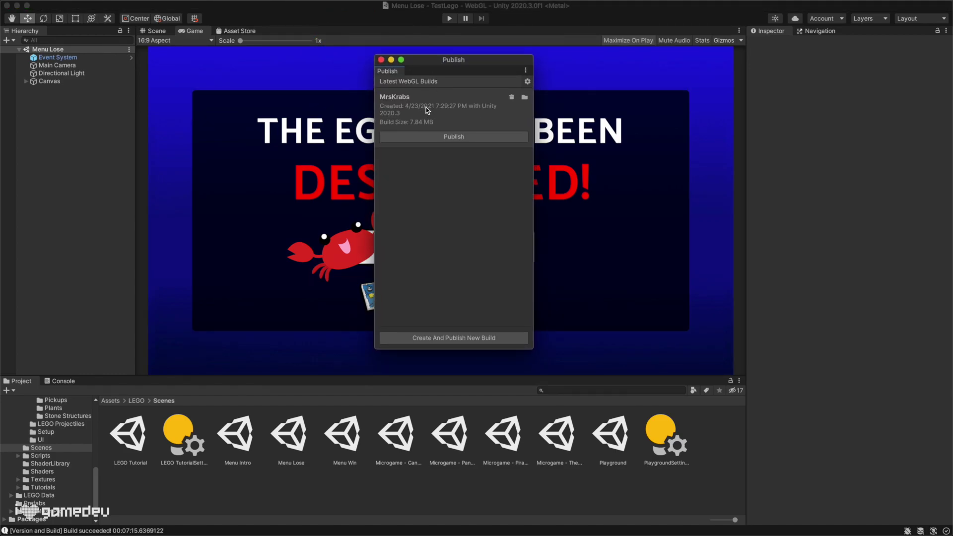
left_click(488, 139)
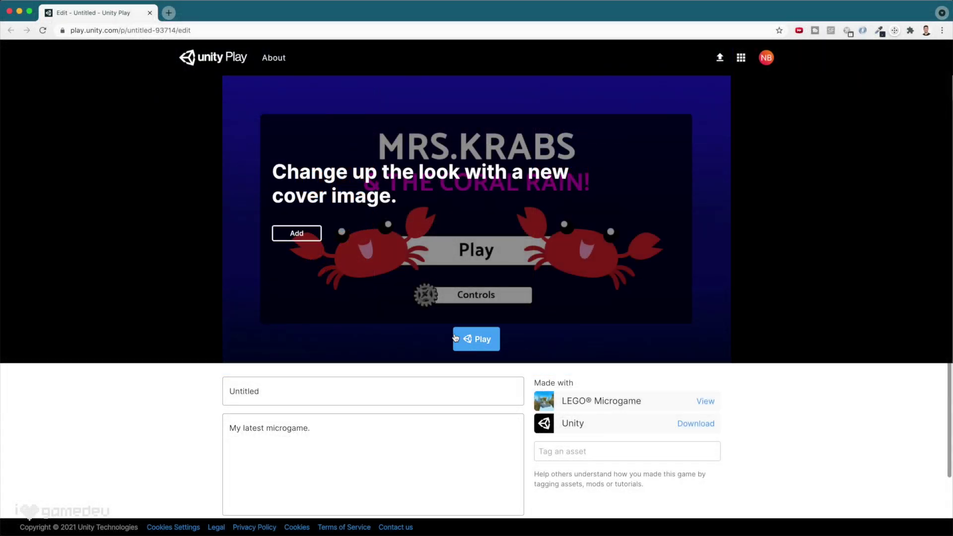
Replace the Untitled title with 'Mrs. Krabs & the Coral Rain!', set the description to 'My first Lego Microgame Mod!', and save the page.
triple_click(418, 382)
type("Mrs. Krab")
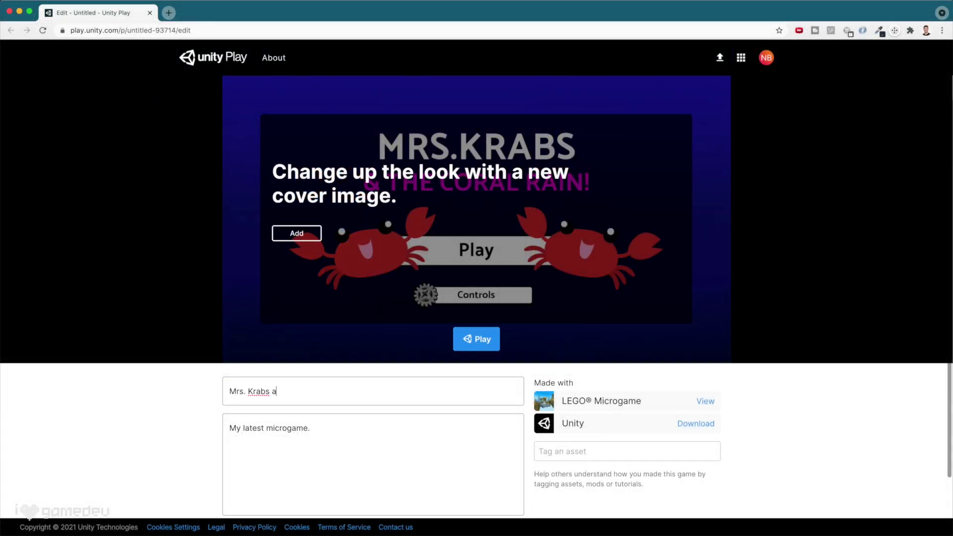
type("s & the Coral Rain!")
scroll(428, 366, "down", 3)
left_click(428, 366)
key("super+a")
type("My first")
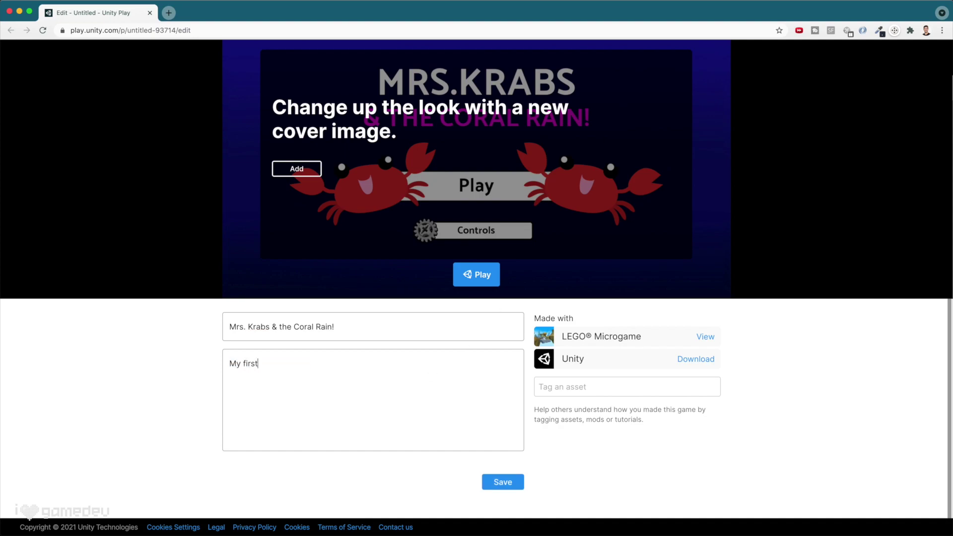
type(" Lego Microgame Mod!")
scroll(460, 352, "up", 3)
left_click(460, 345)
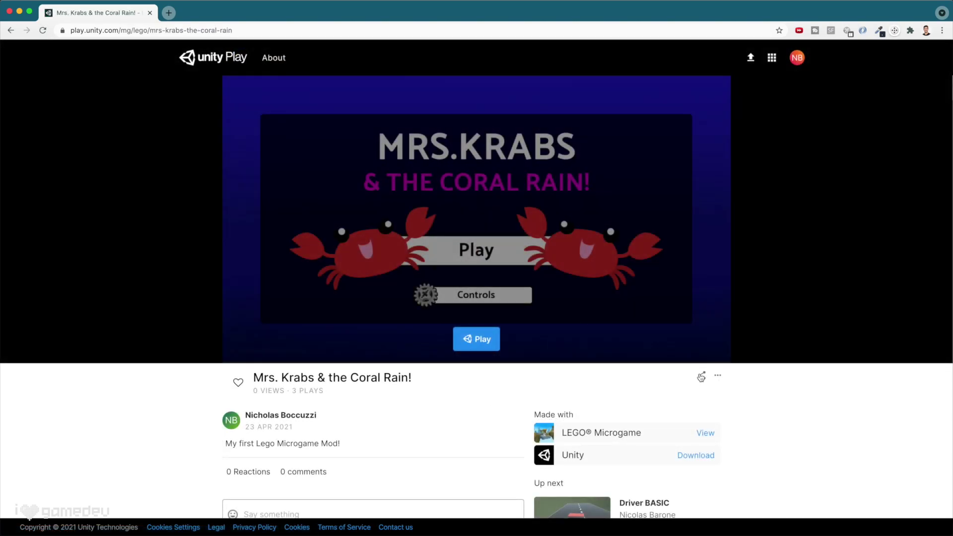
Open the Share dialog showing the game page's link for Mrs. Krabs & the Coral Rain!
left_click(701, 376)
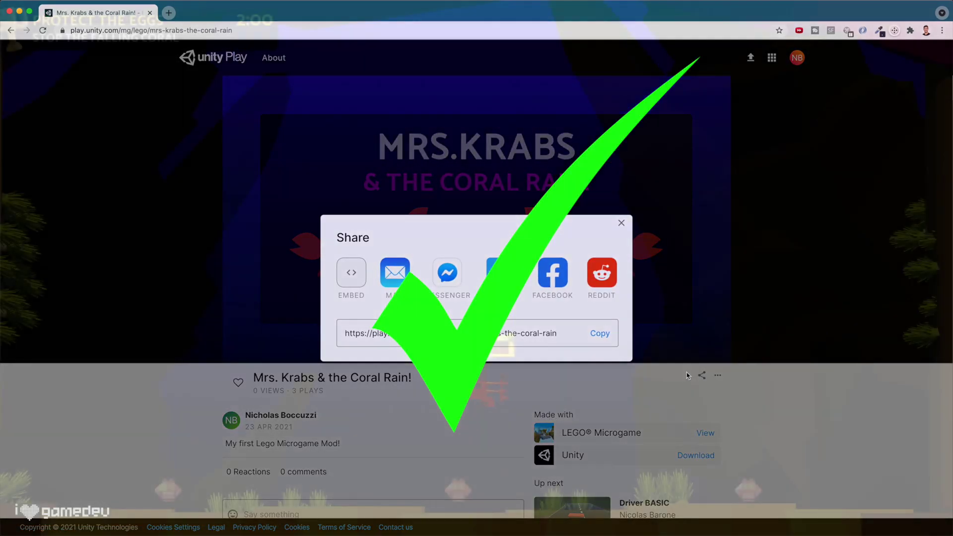